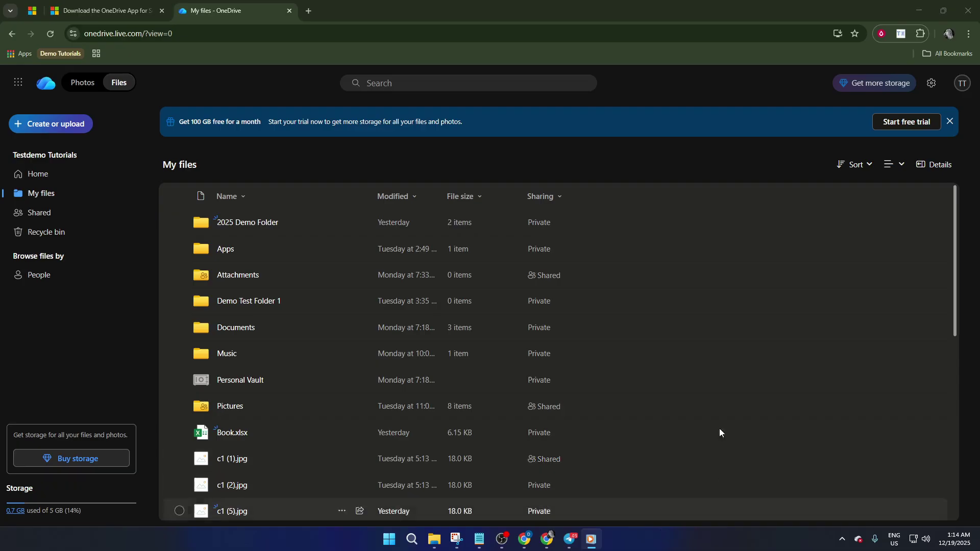
# - Open the taskbar settings and expand the other system tray icons to show the Microsoft OneDrive entry
pyautogui.rightClick(681, 543)
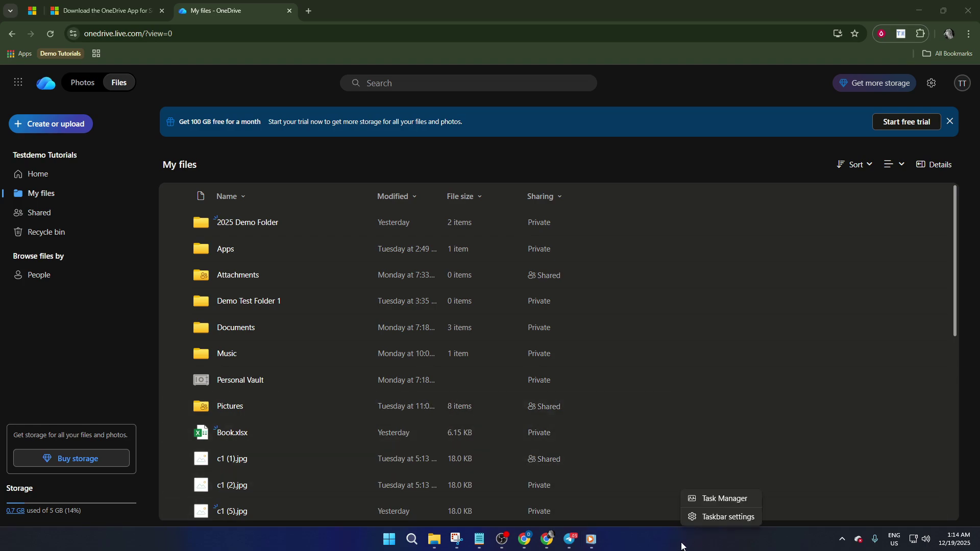
pyautogui.click(714, 517)
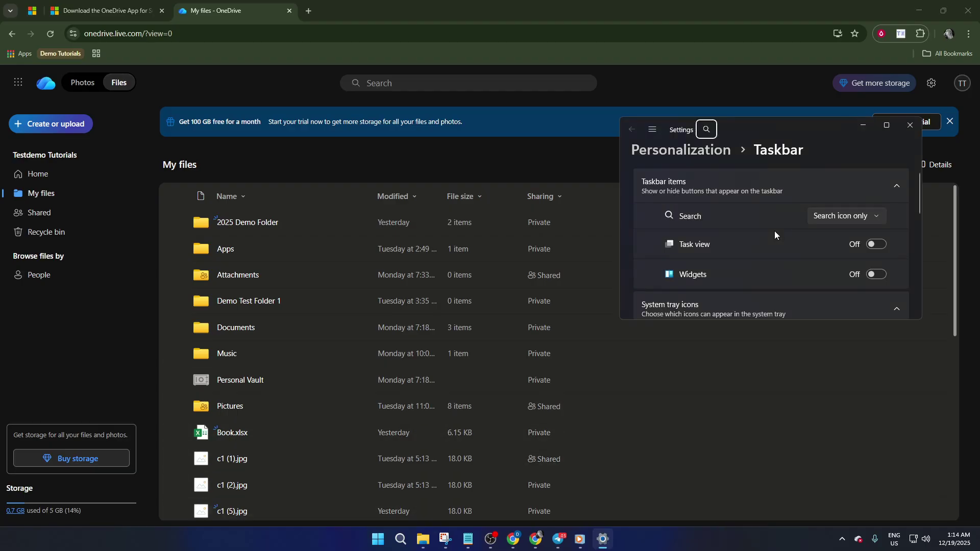
pyautogui.scroll(-3, 757, 226)
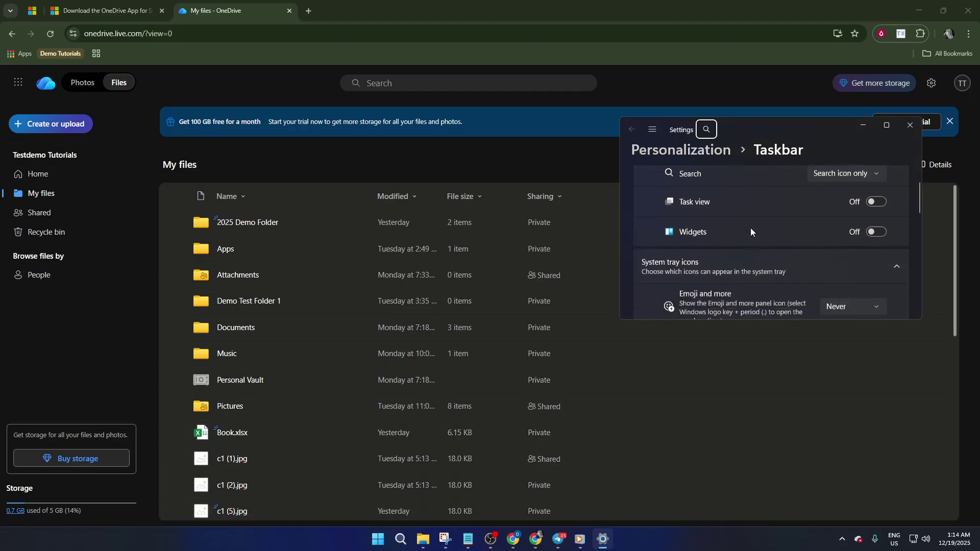
pyautogui.scroll(-3, 745, 231)
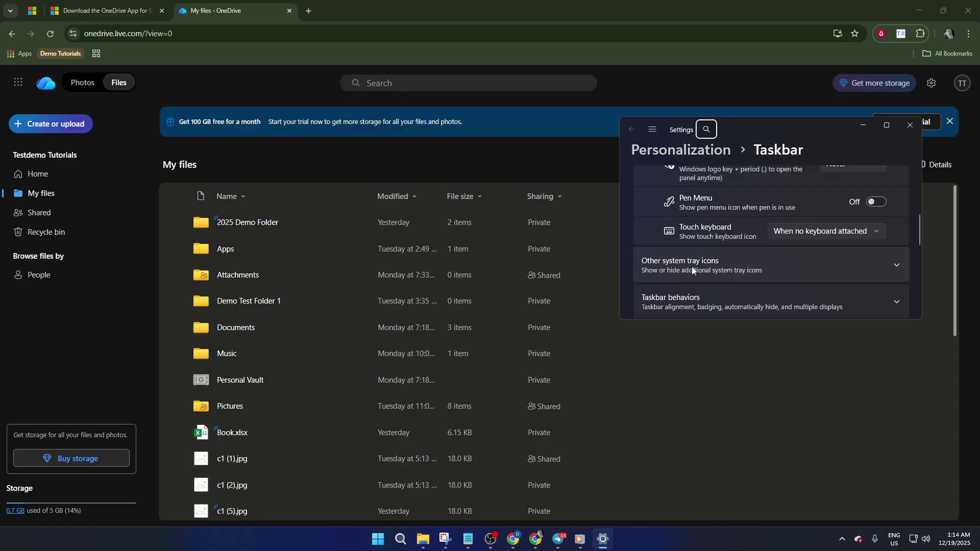
pyautogui.scroll(-1, 714, 260)
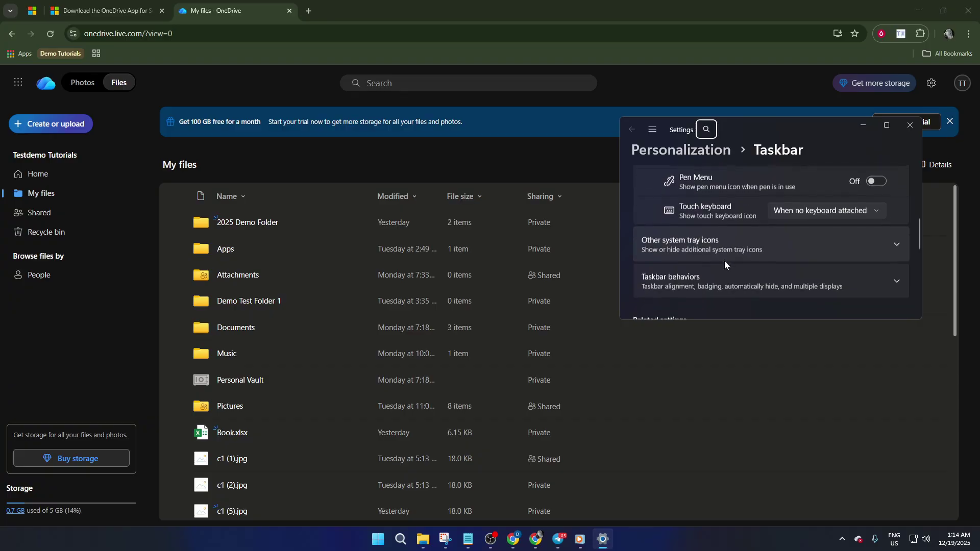
pyautogui.click(755, 240)
pyautogui.scroll(-2, 764, 239)
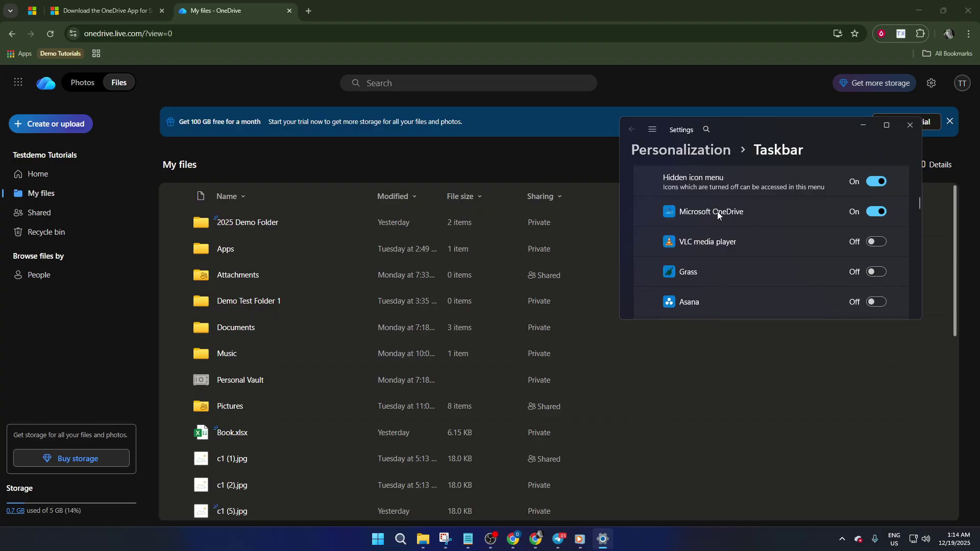
# - Switch the Microsoft OneDrive tray icon off and back on, and move the Settings window out of the way
pyautogui.click(874, 212)
pyautogui.click(877, 213)
pyautogui.click(872, 212)
pyautogui.click(877, 212)
pyautogui.moveTo(811, 127); pyautogui.dragTo(629, 113)
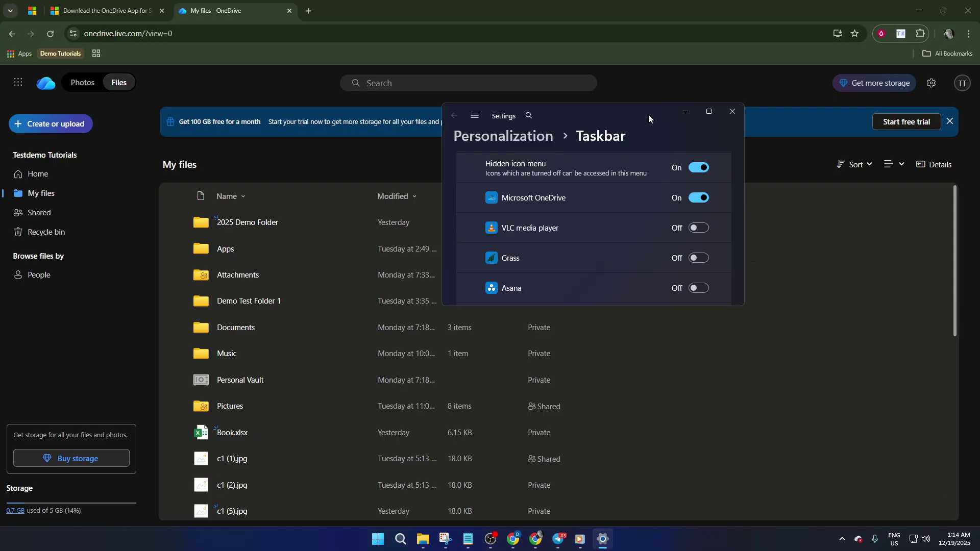
pyautogui.moveTo(649, 114); pyautogui.dragTo(742, 77)
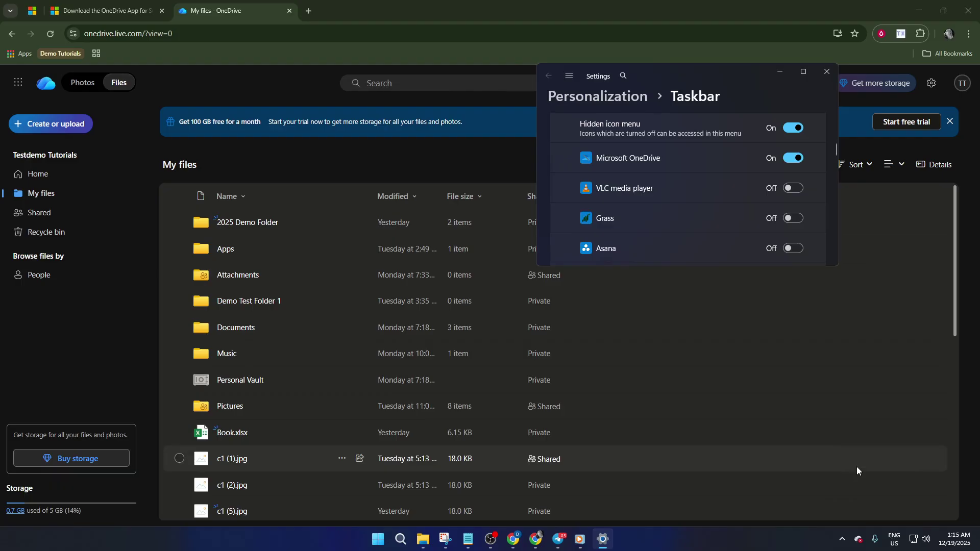
# - Bring up the prompt to unlink the account from this PC in OneDrive's settings, cancel it, and close the settings
pyautogui.click(861, 532)
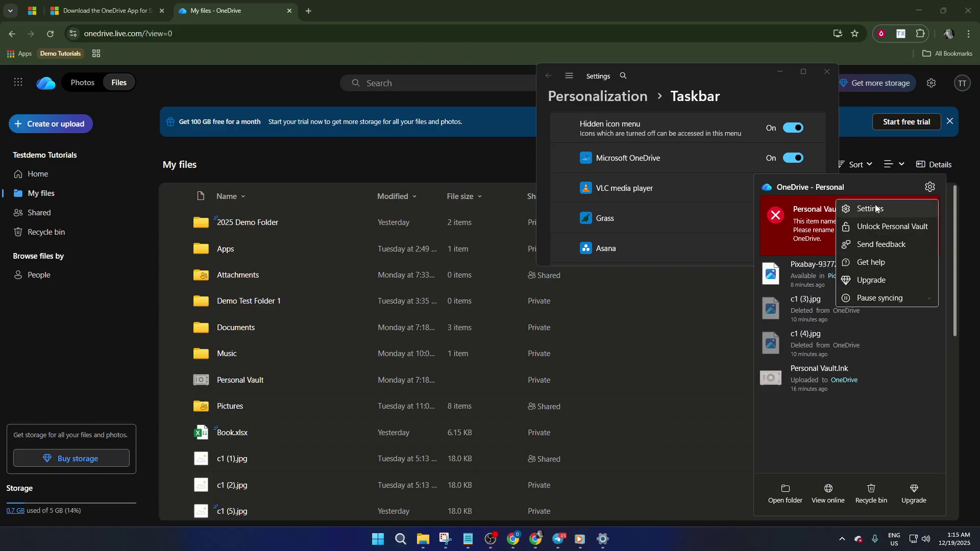
pyautogui.click(877, 209)
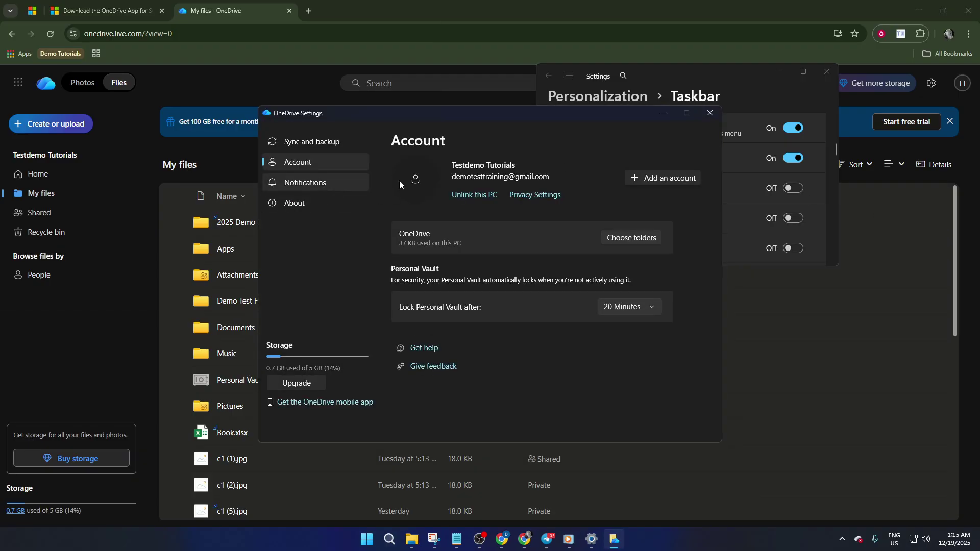
pyautogui.click(474, 194)
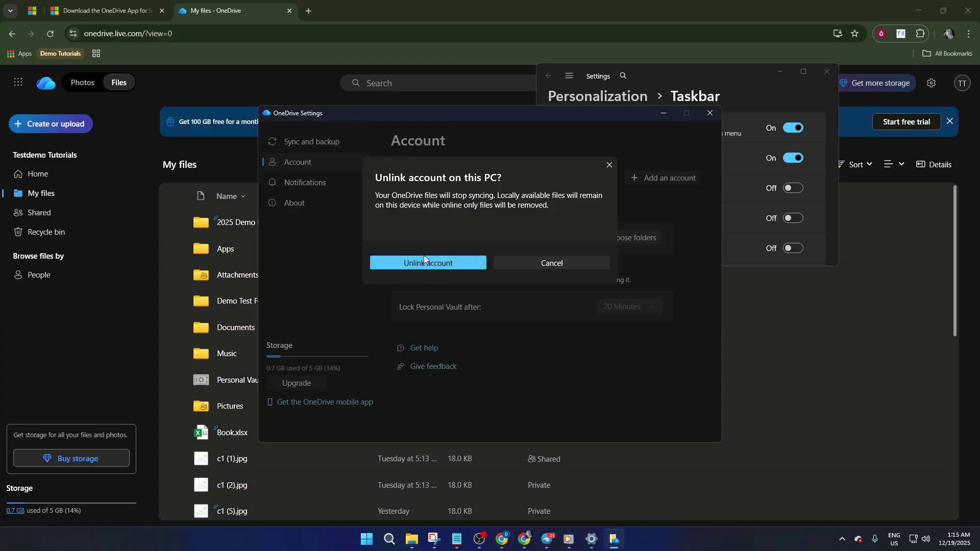
pyautogui.click(563, 265)
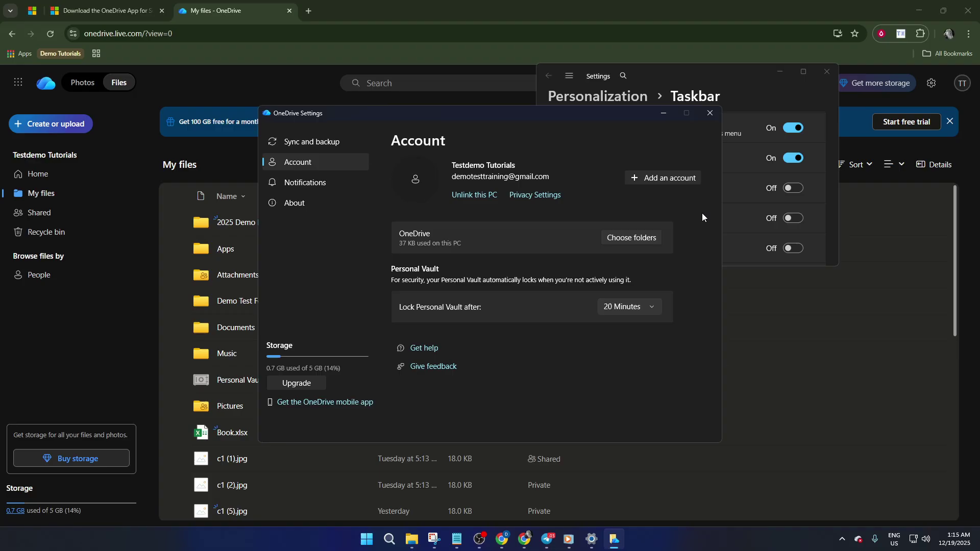
pyautogui.click(709, 118)
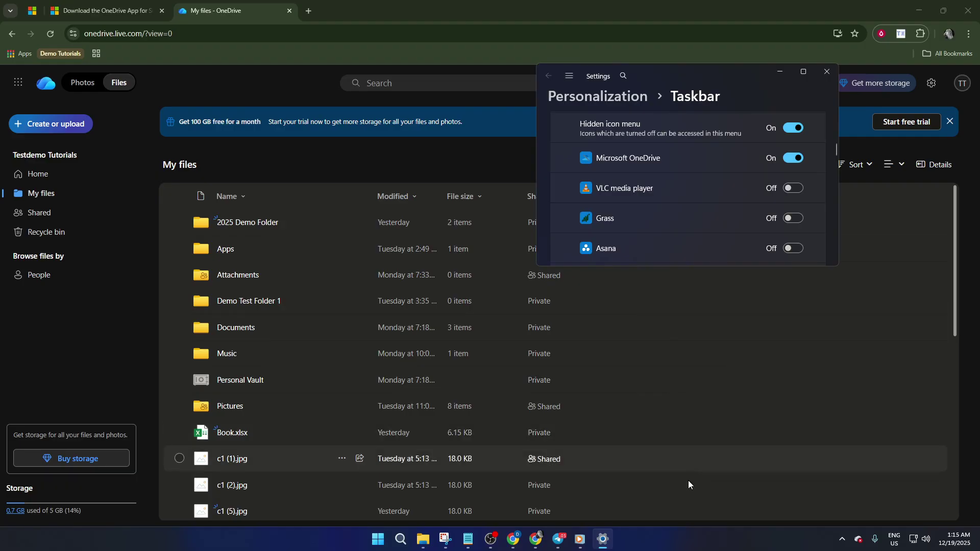
# - Open Task Manager's startup apps and check the startup status and available options for OneDrive
pyautogui.rightClick(685, 537)
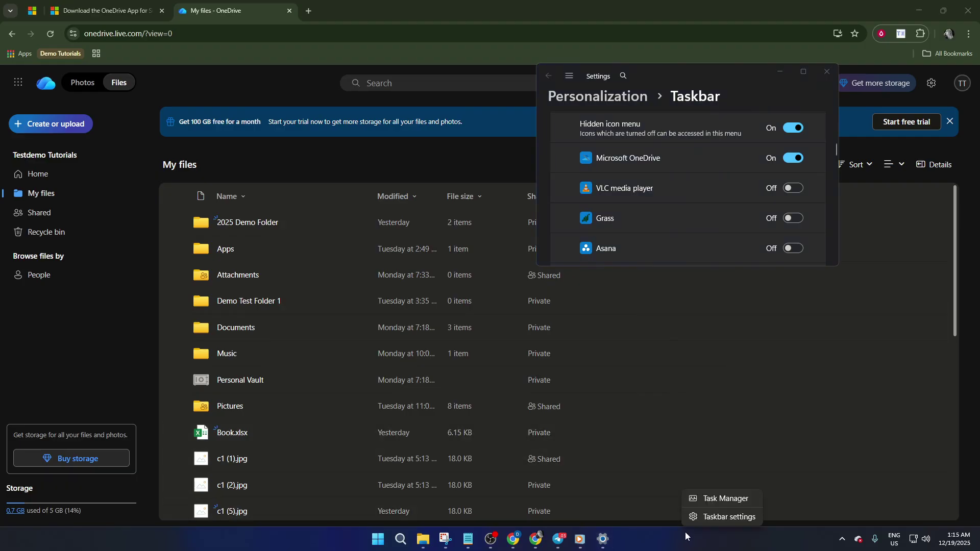
pyautogui.click(717, 498)
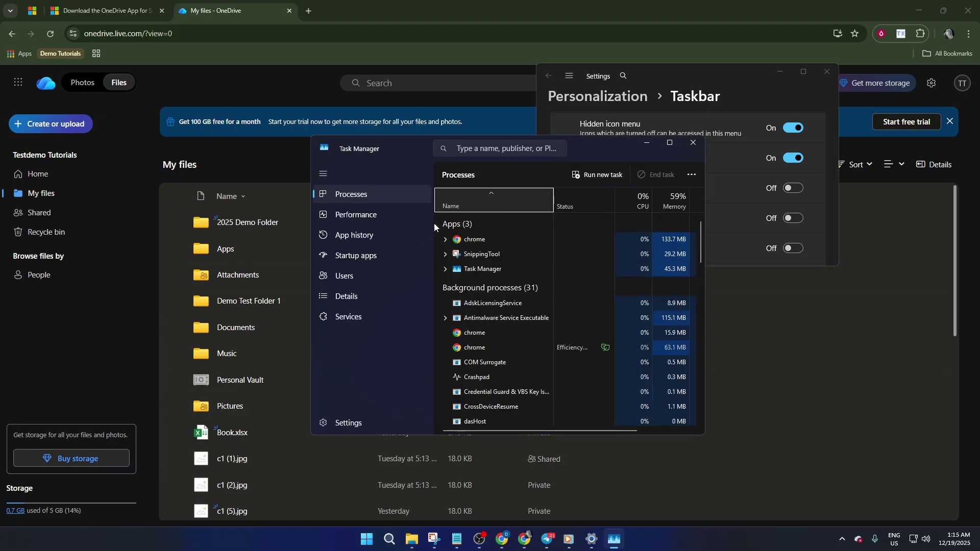
pyautogui.click(382, 254)
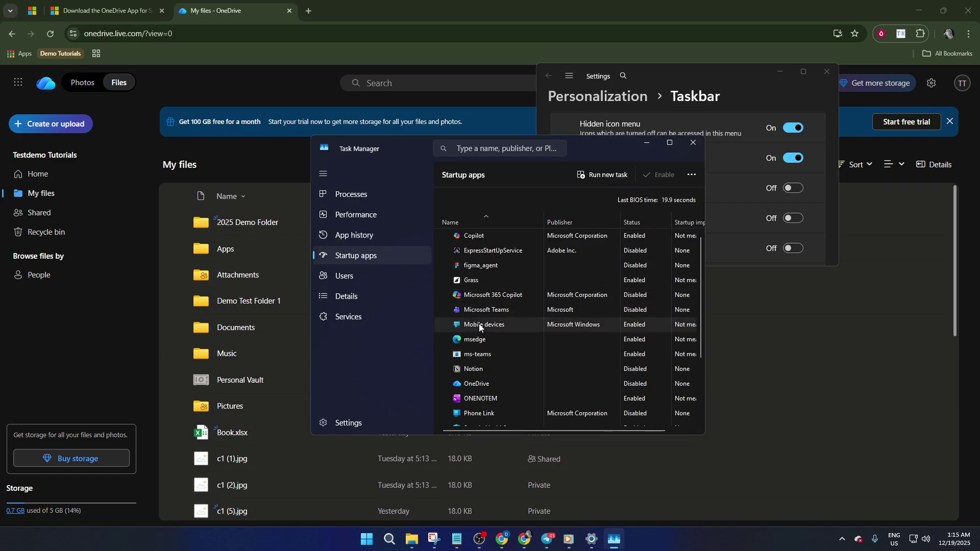
pyautogui.scroll(-1, 492, 360)
pyautogui.rightClick(486, 372)
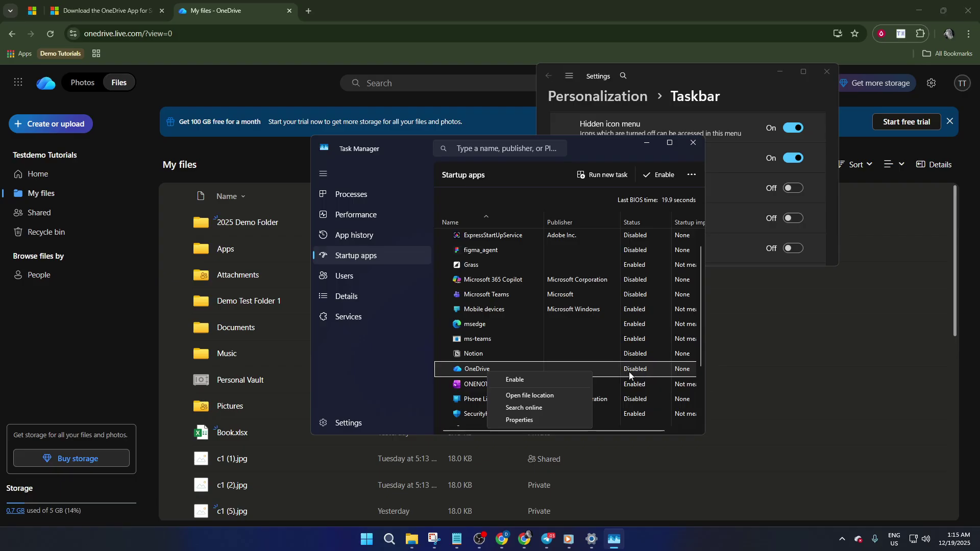
pyautogui.click(644, 370)
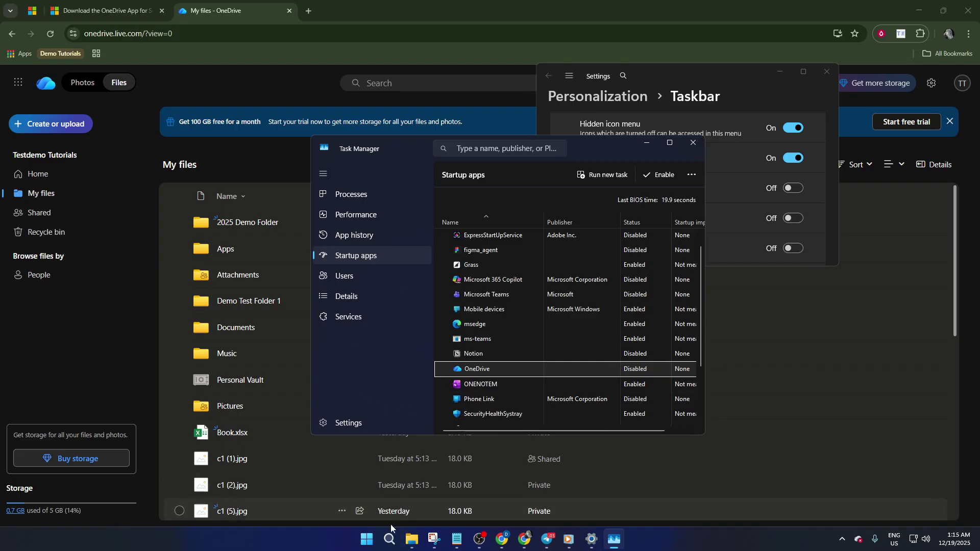
# - Open Control Panel and go to the list for uninstalling programs
pyautogui.click(390, 539)
pyautogui.write('c')
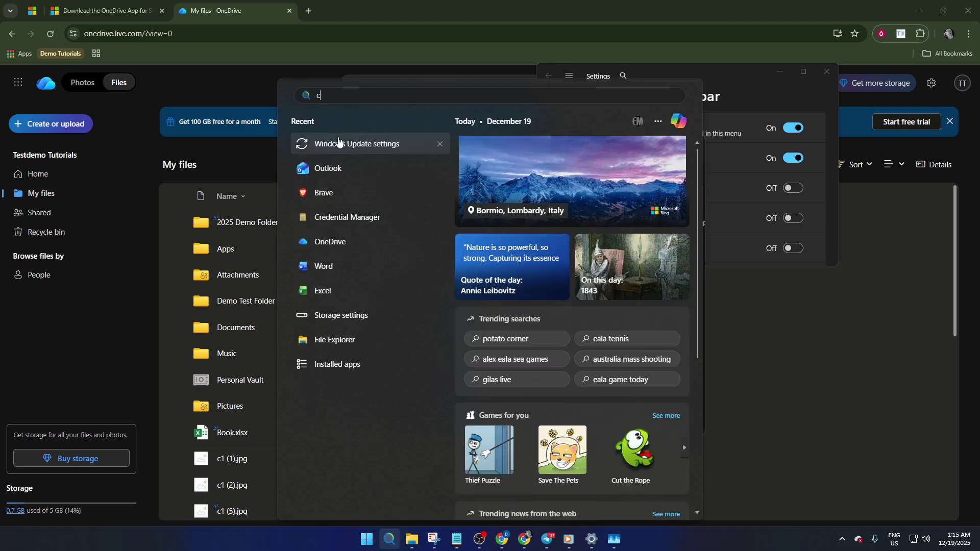
pyautogui.click(357, 170)
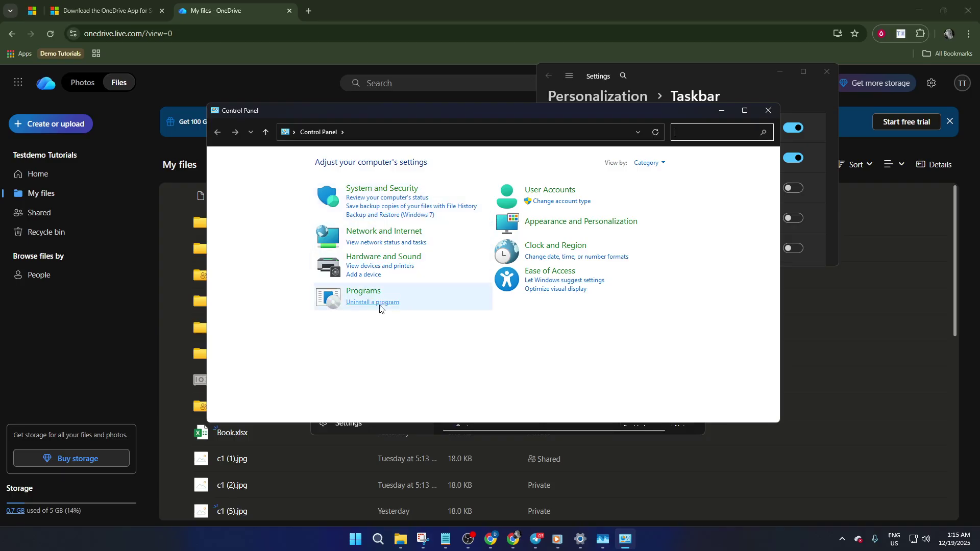
pyautogui.click(381, 303)
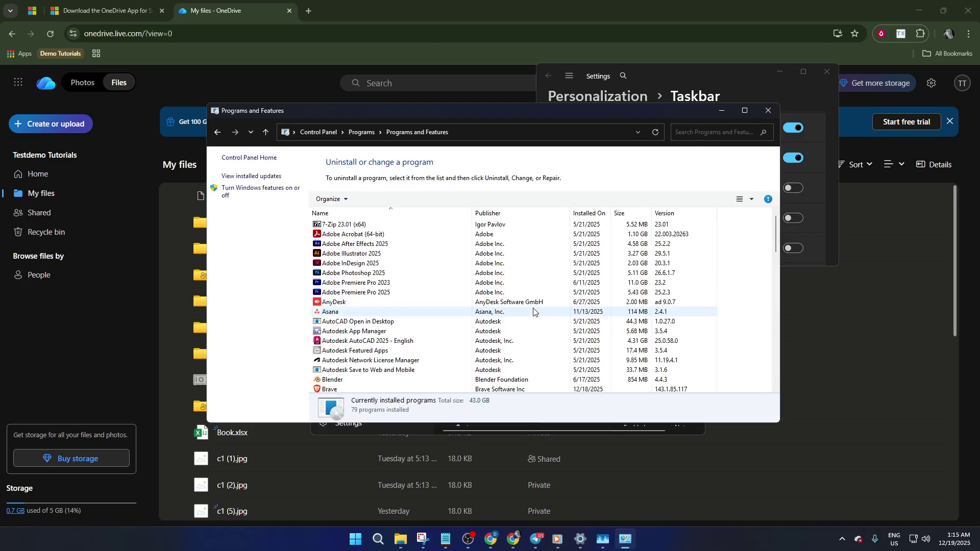
# - Locate Microsoft OneDrive among the installed programs and bring up its uninstall option
pyautogui.click(531, 305)
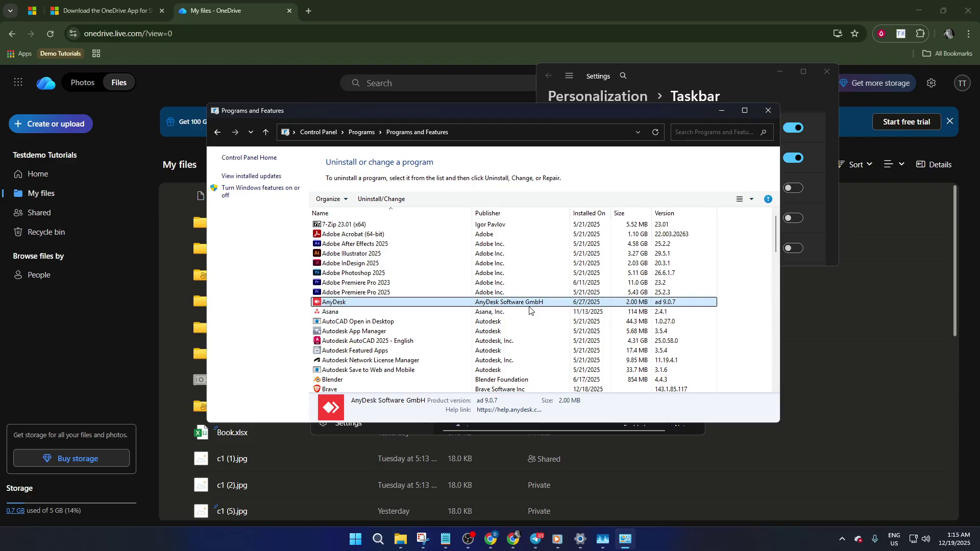
pyautogui.press('m')
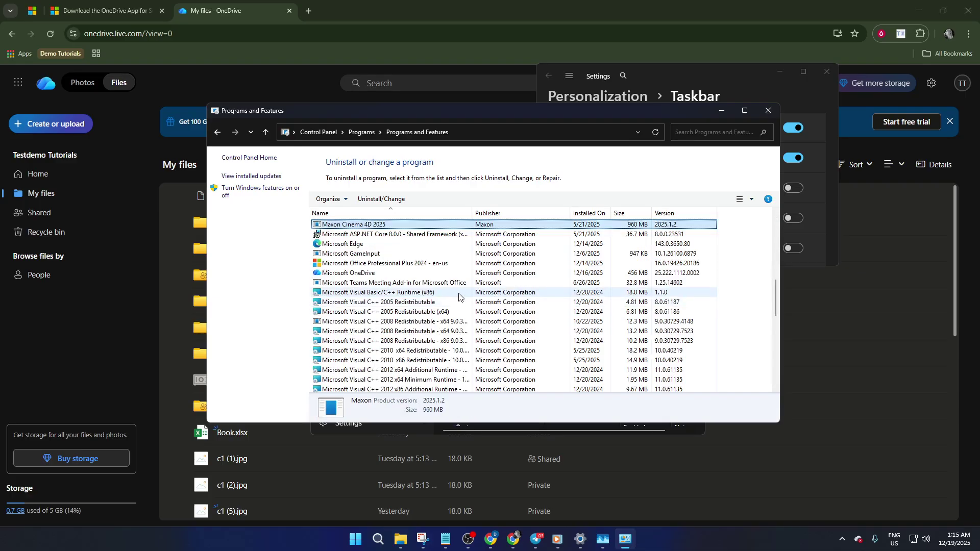
pyautogui.press('Down')
pyautogui.press('Down')
pyautogui.press('Down')
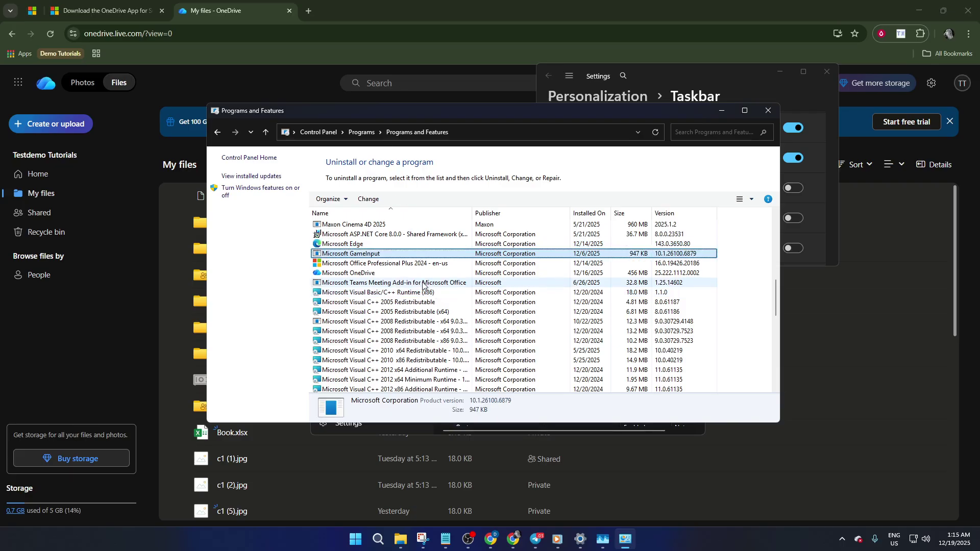
pyautogui.rightClick(393, 274)
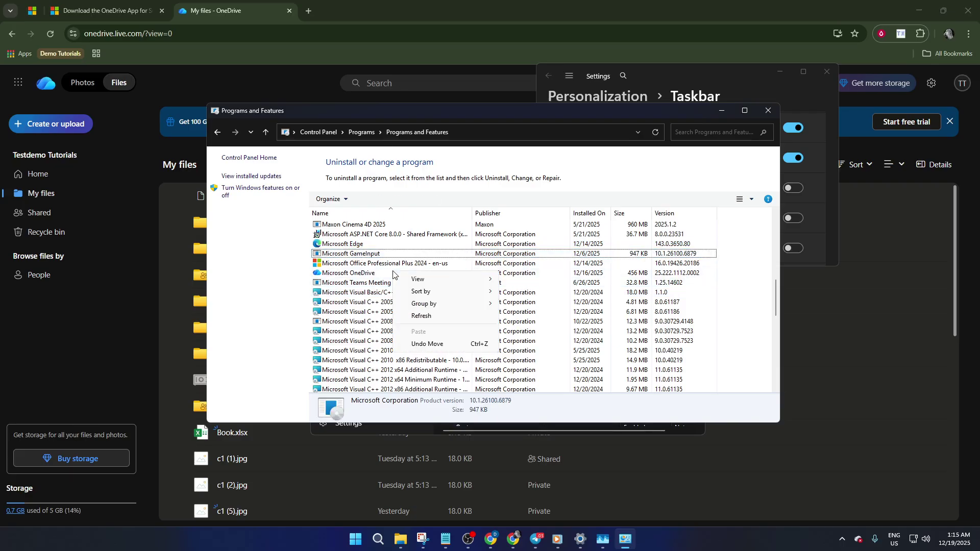
pyautogui.rightClick(362, 275)
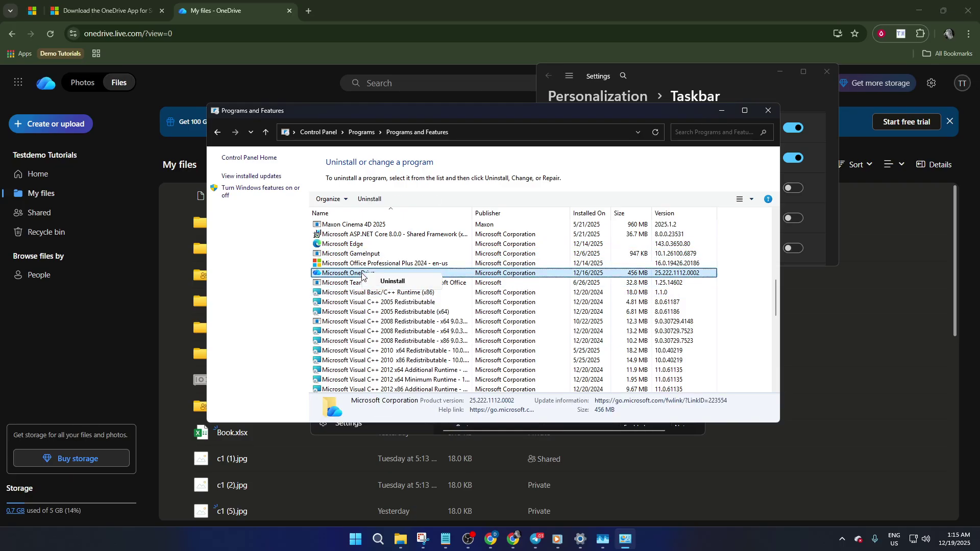